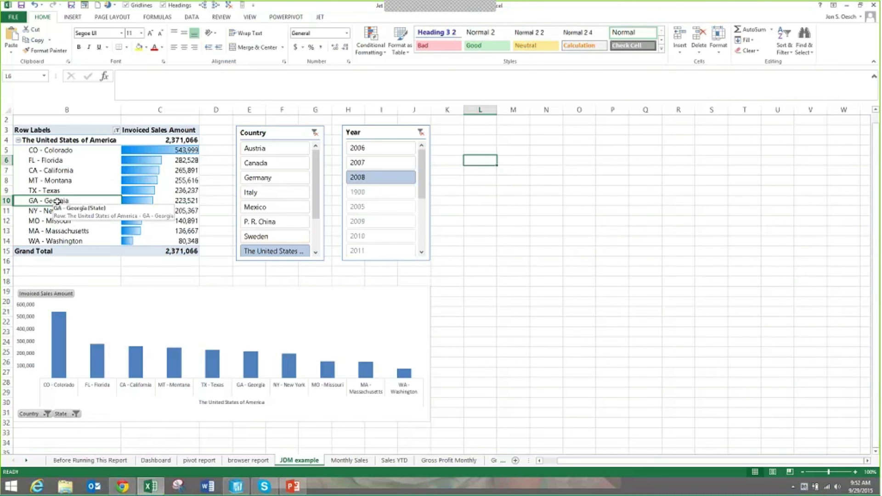
- Examine the customer account fields available for the state sales PivotTable, including those under More Fields
click(57, 200)
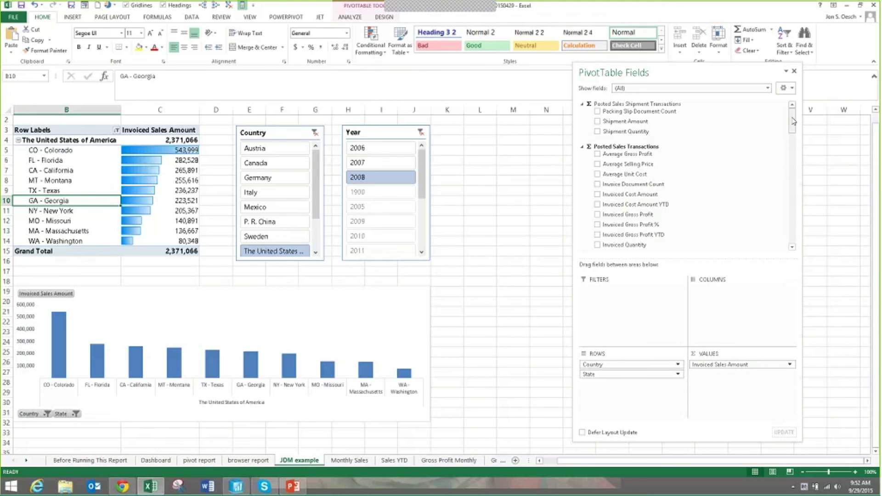
drag(794, 121, 799, 168)
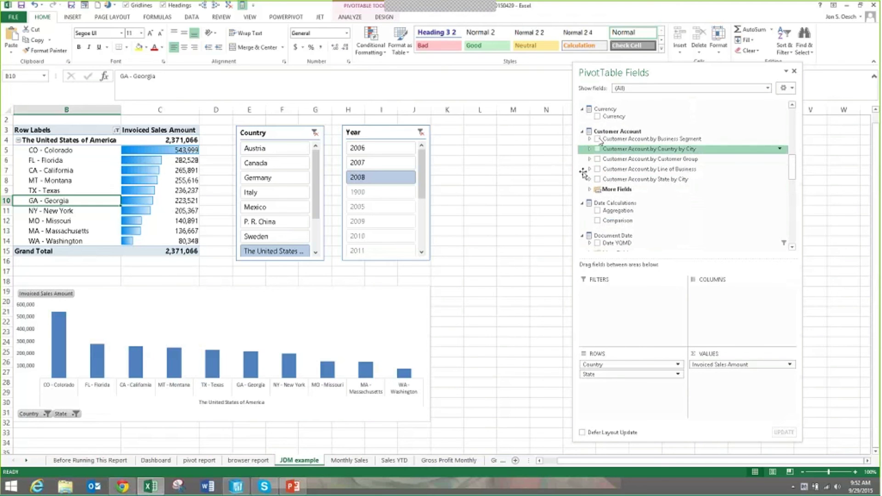
click(587, 191)
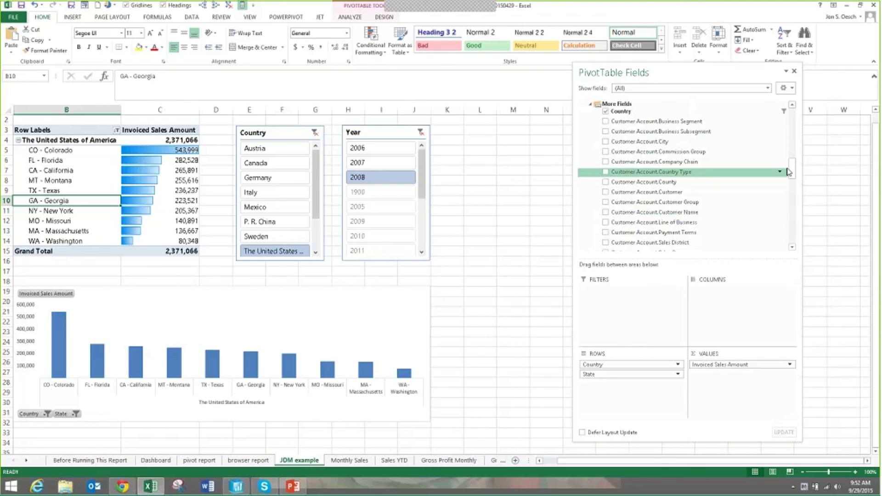
drag(791, 170, 795, 177)
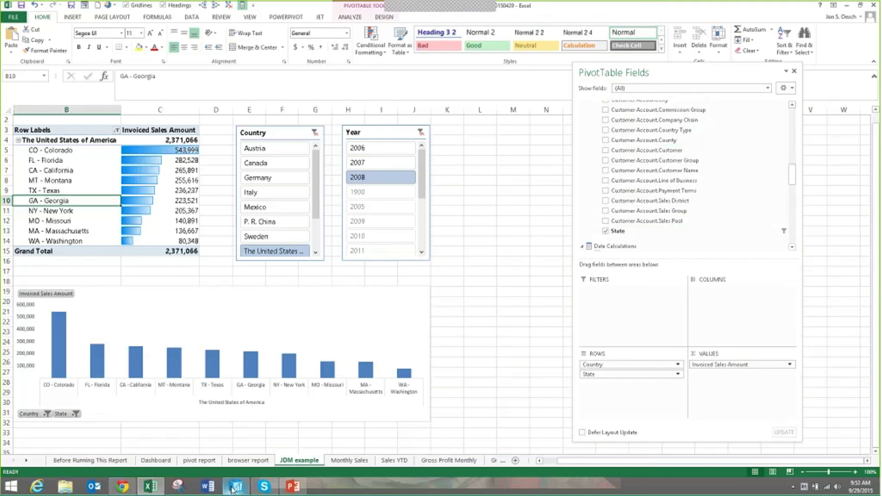
- Switch to Jet Data Manager and expand CUSTTABLE under the AX data source to show its fields
mouse_move(233, 490)
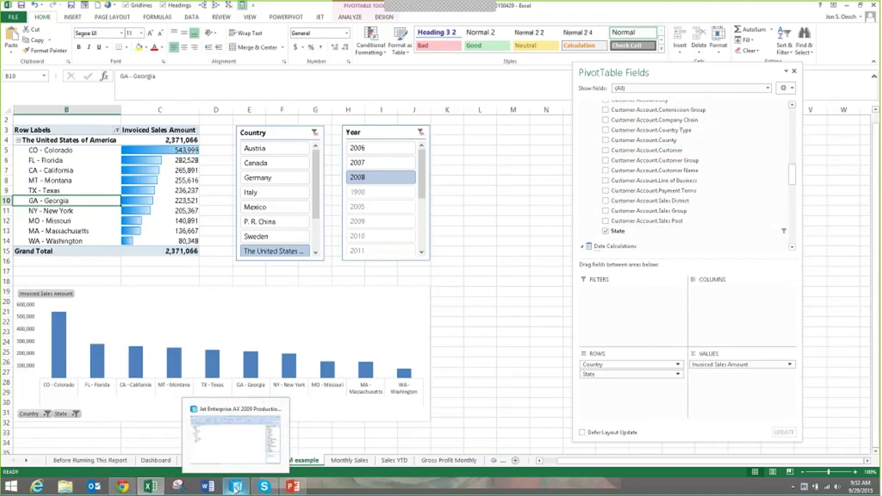
click(234, 490)
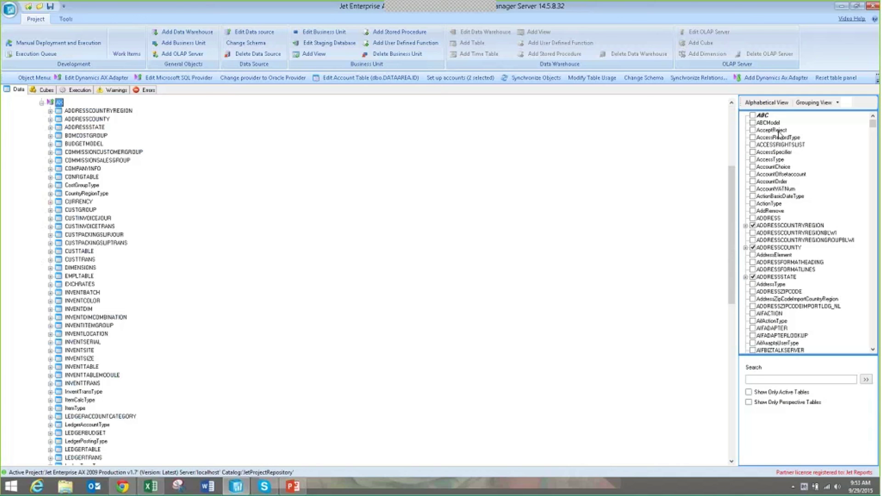
mouse_move(873, 129)
mouse_down()
mouse_move(878, 162)
mouse_move(873, 122)
mouse_up()
click(50, 252)
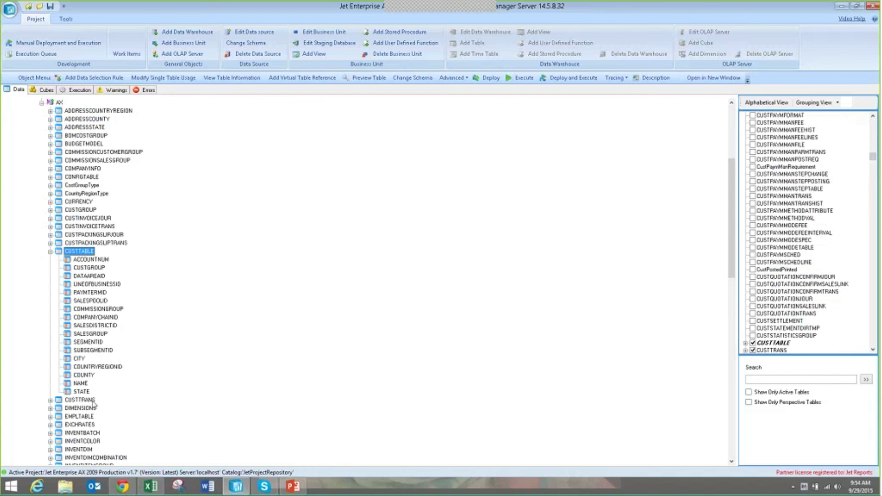
- Search the AX source tables for "zip" and include the ZIPCODE field of CUSTTABLE
click(776, 380)
text(aip)
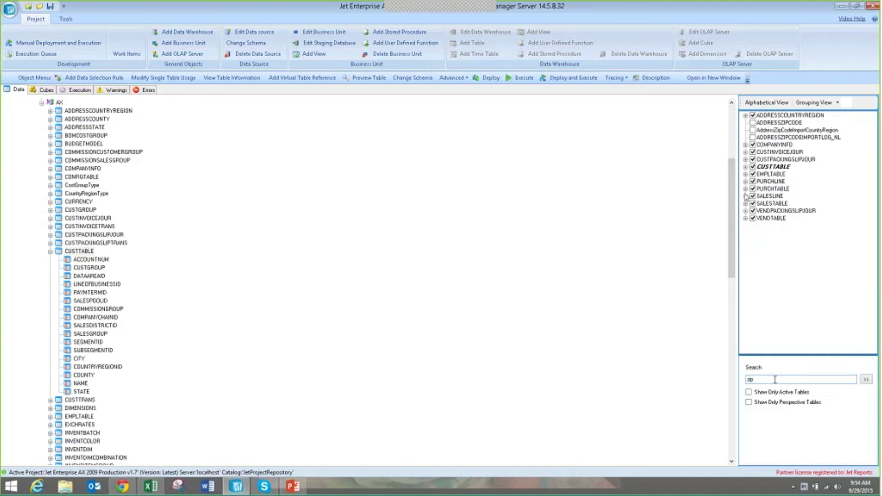
click(746, 168)
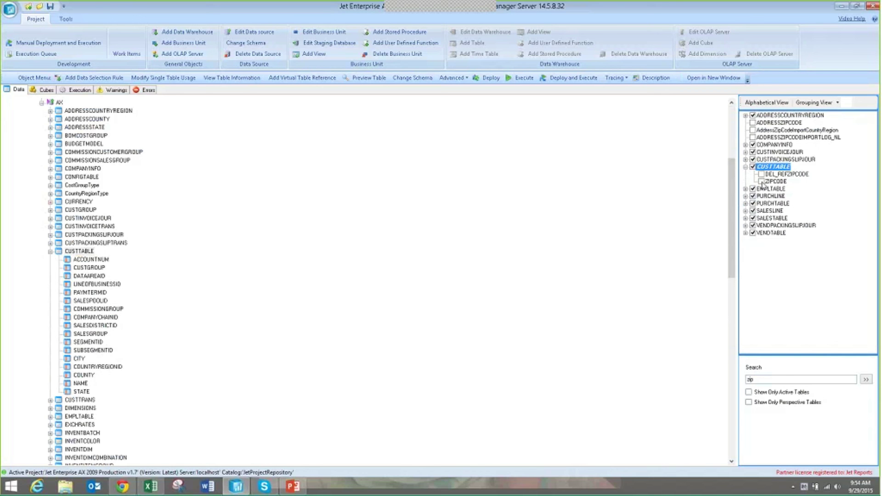
click(762, 182)
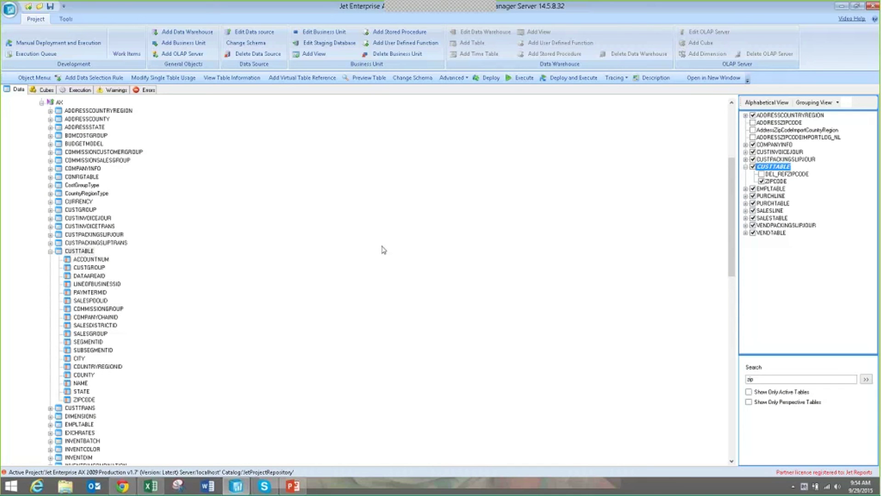
- Open the ZIPCODE field of the AX_dbo_CUSTTABLE staging table in a separate window, clear of the project tree
click(50, 252)
click(42, 102)
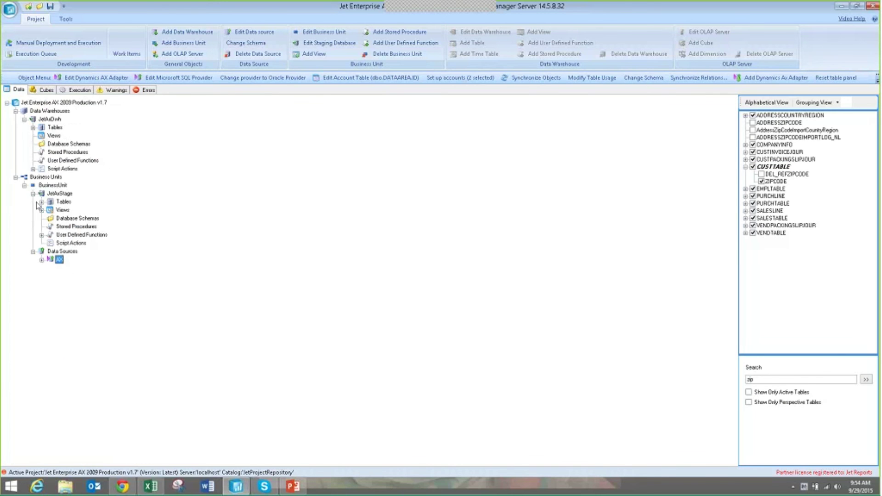
click(41, 202)
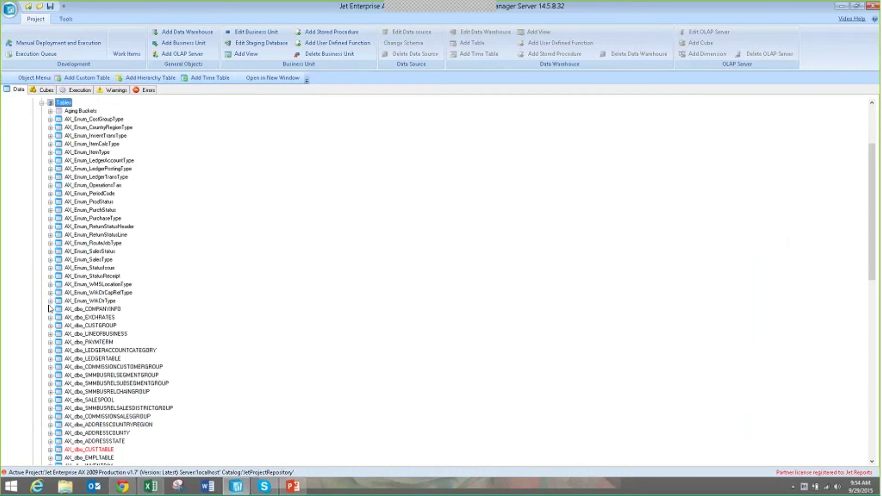
click(50, 450)
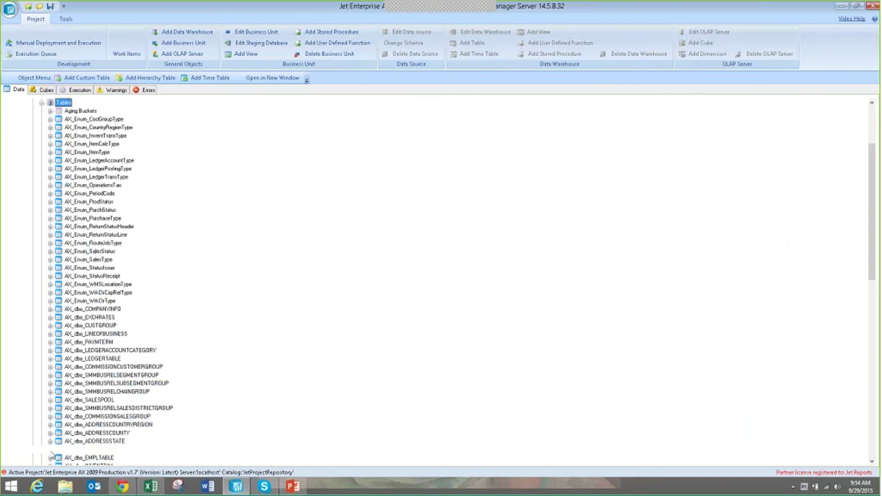
click(82, 457)
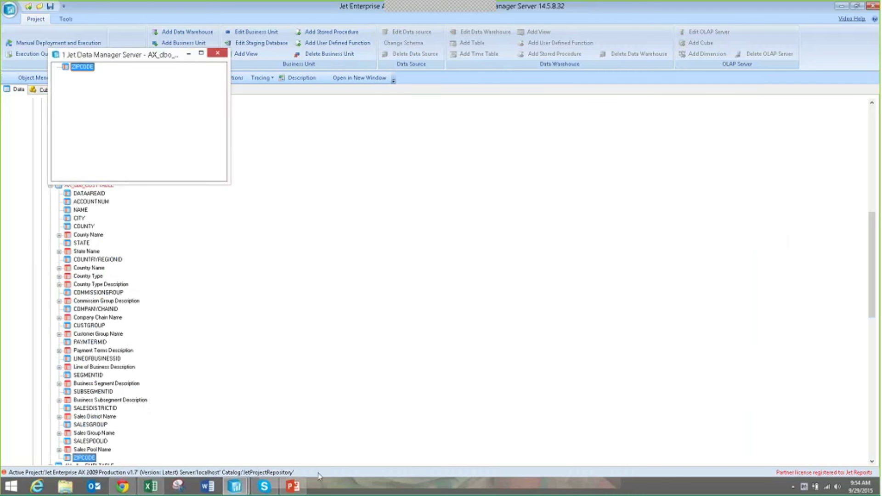
drag(138, 54, 370, 234)
- Add the ZIPCODE field to the Customer table of the JetAxDwh data warehouse and close the separate field window
drag(872, 287, 872, 183)
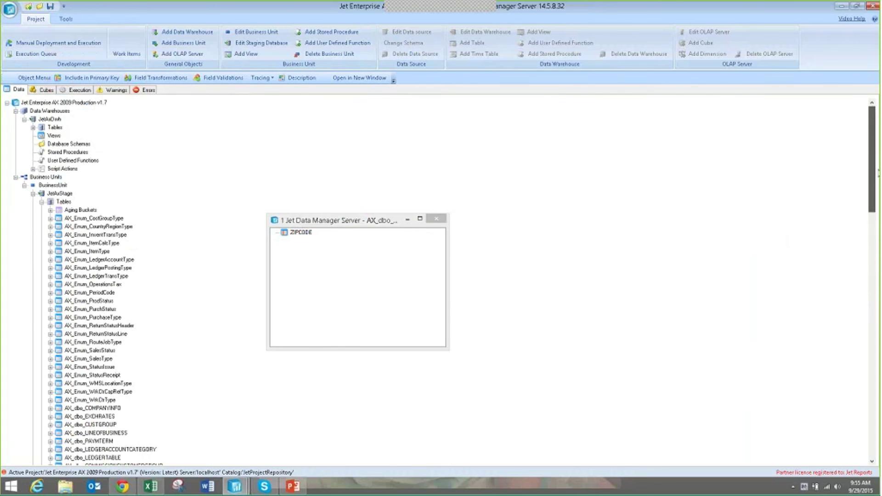
click(34, 129)
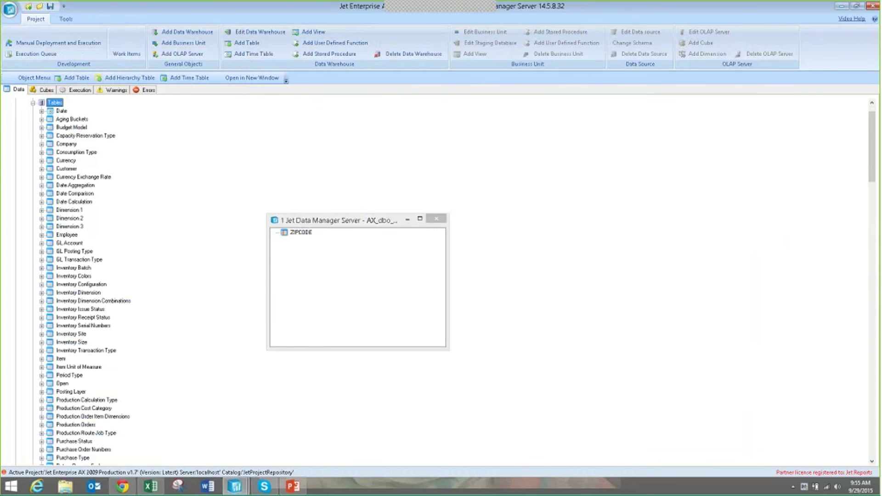
click(301, 234)
drag(300, 235, 67, 172)
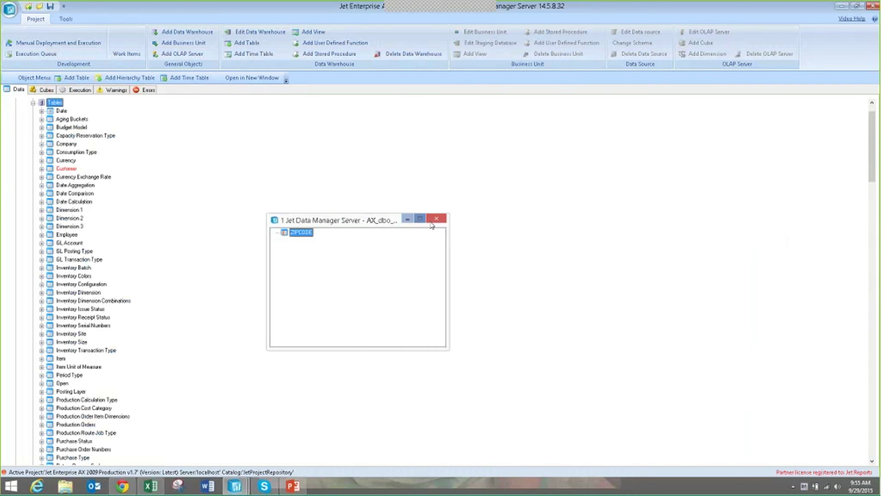
click(435, 219)
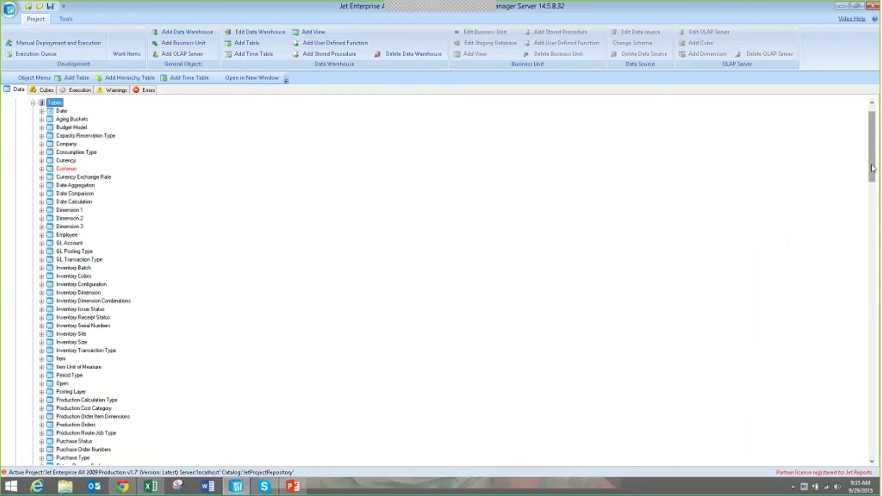
- Deploy and execute the project's modified tables and views, leaving the version note empty, and close the finished run
scroll(161, 112, up, 1)
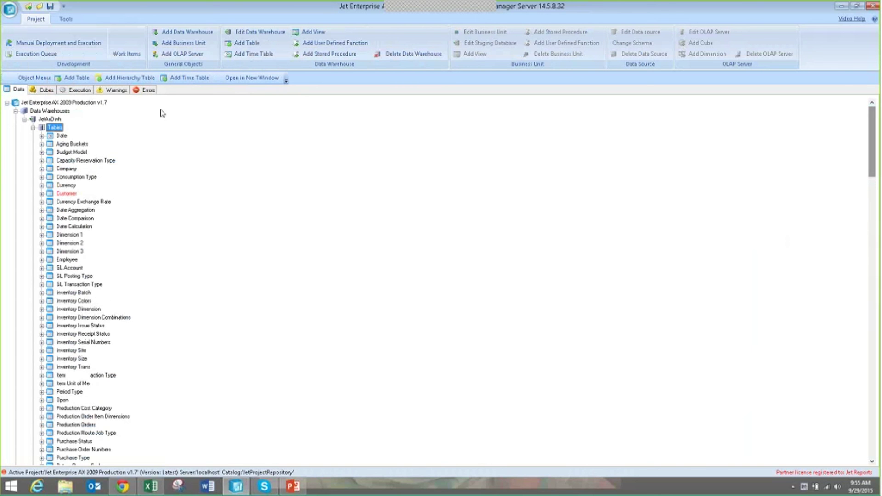
right_click(44, 102)
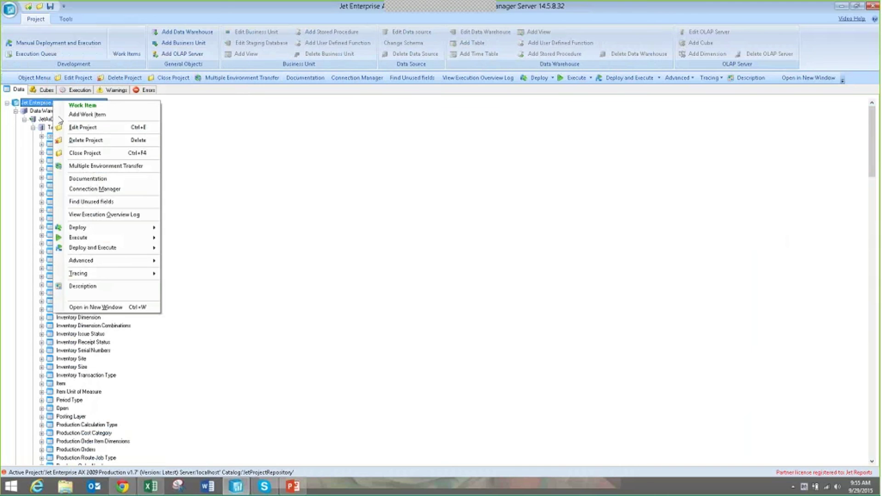
mouse_move(101, 247)
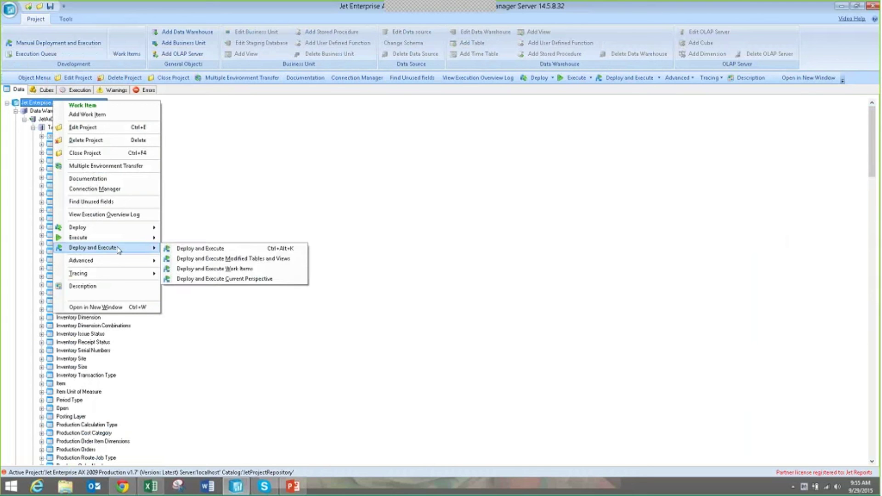
click(213, 260)
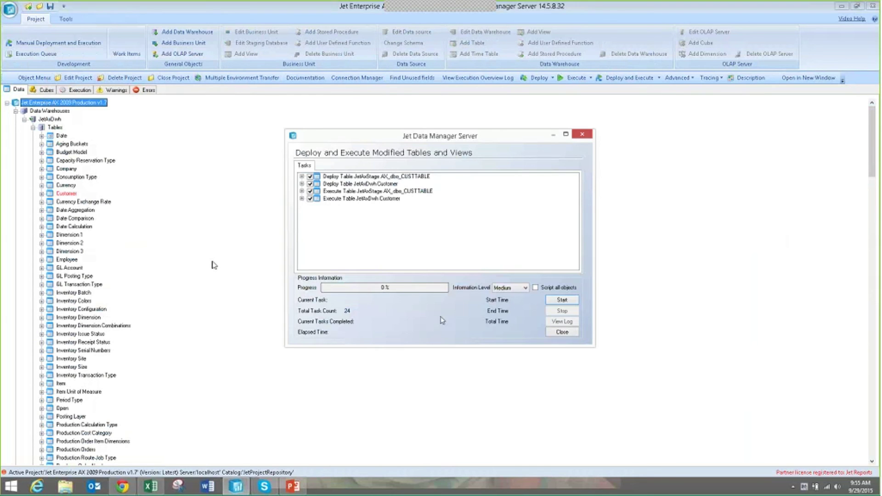
click(561, 300)
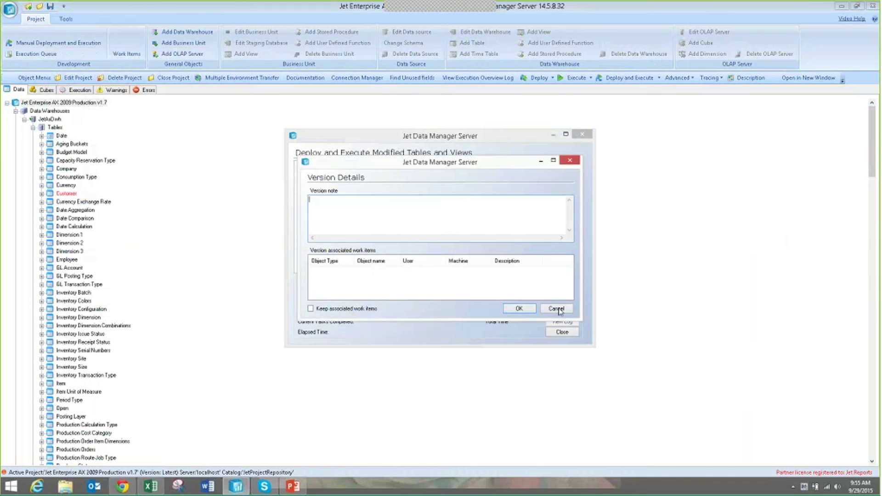
click(519, 308)
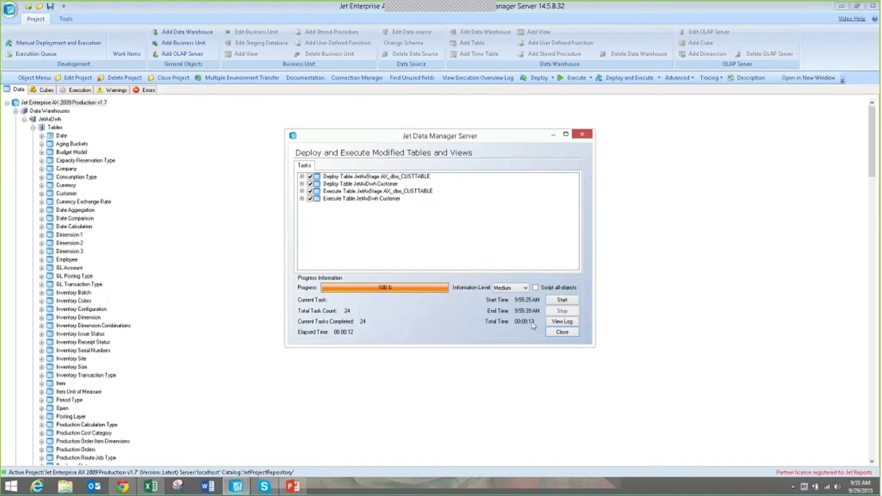
click(560, 335)
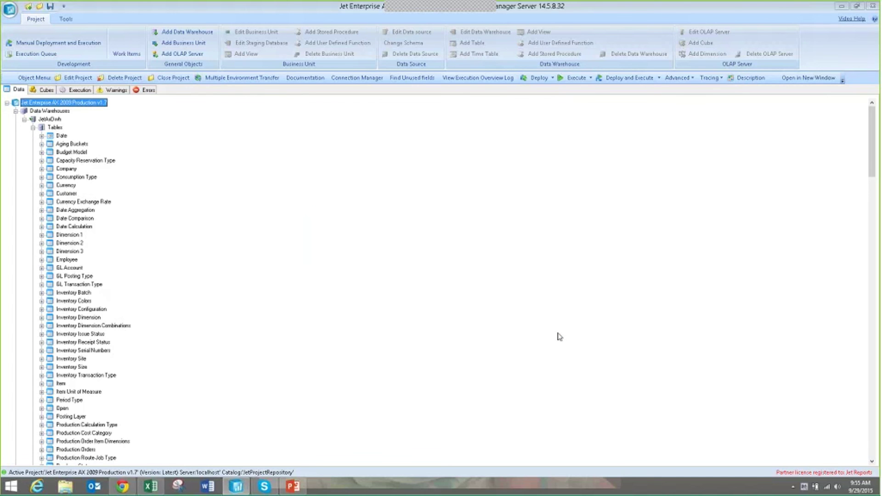
- Expand the Customer dimension of the JetAxOlap server in the cubes view to show its levels
click(43, 90)
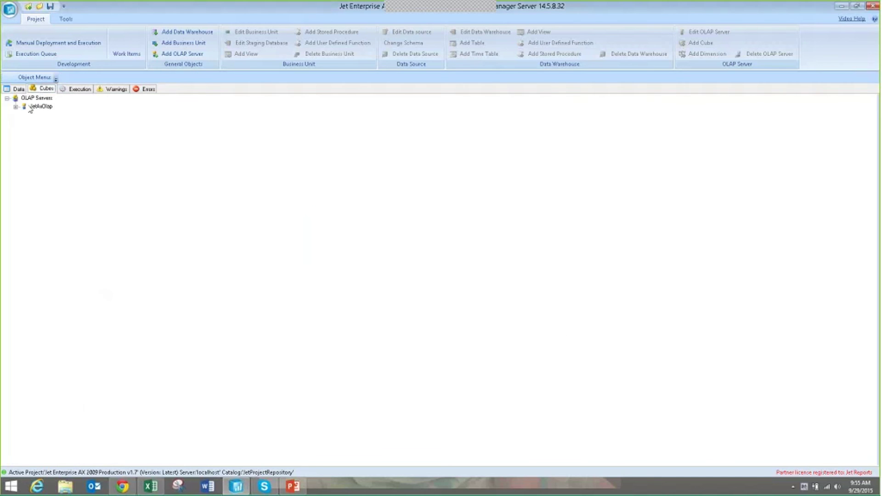
click(29, 108)
click(15, 107)
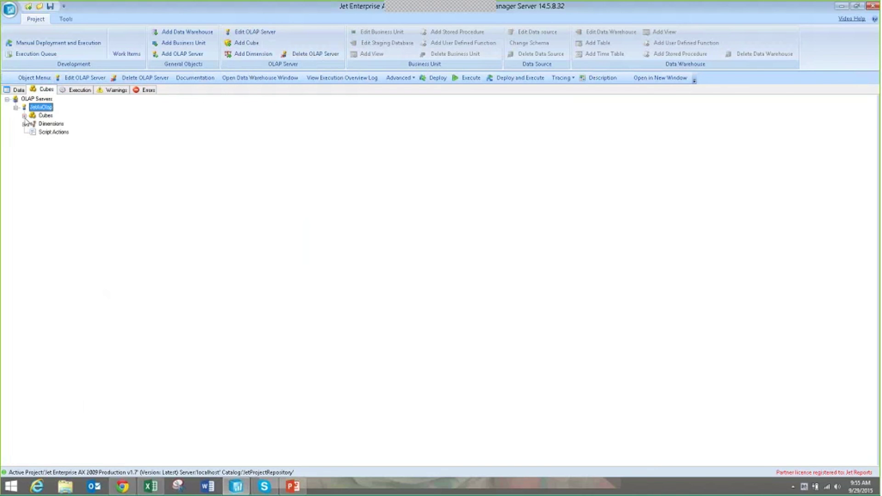
click(24, 116)
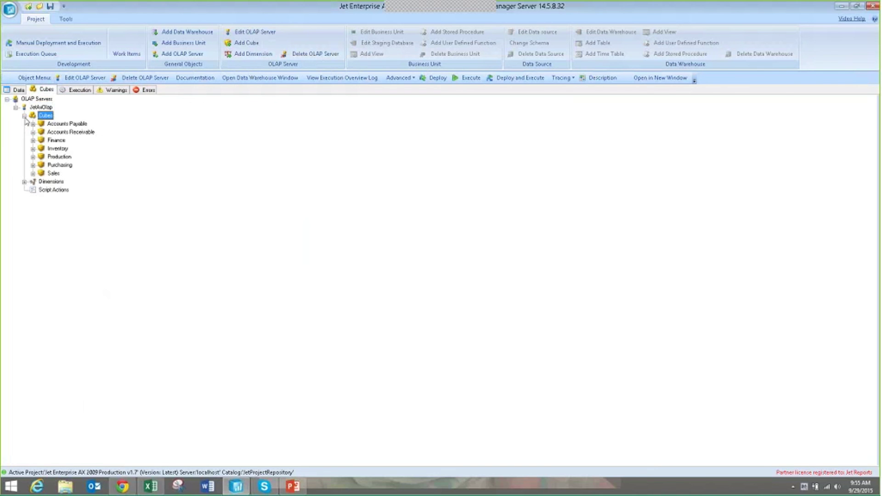
click(25, 182)
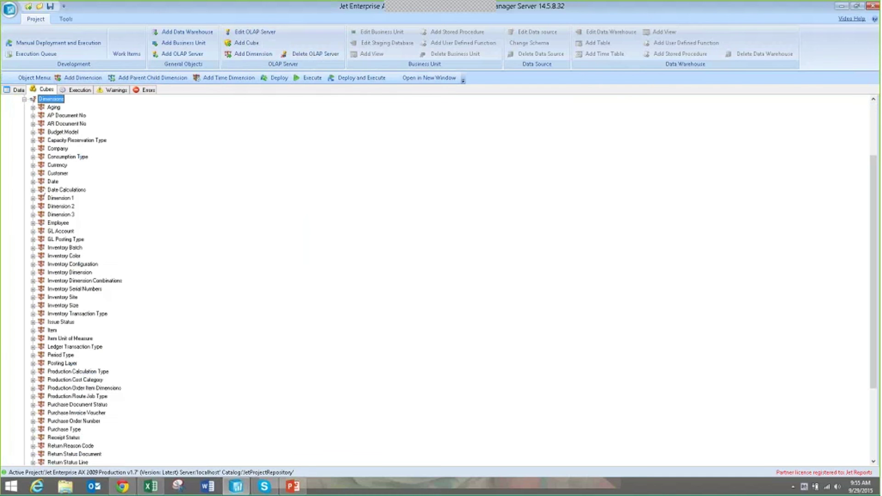
click(34, 175)
click(32, 174)
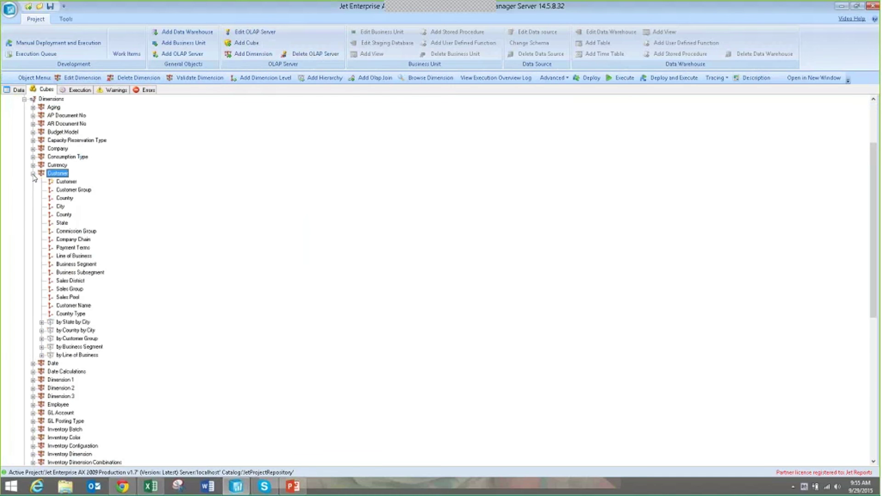
- Add ZIPCODE as a quick level to the Customer dimension
click(64, 182)
right_click(65, 184)
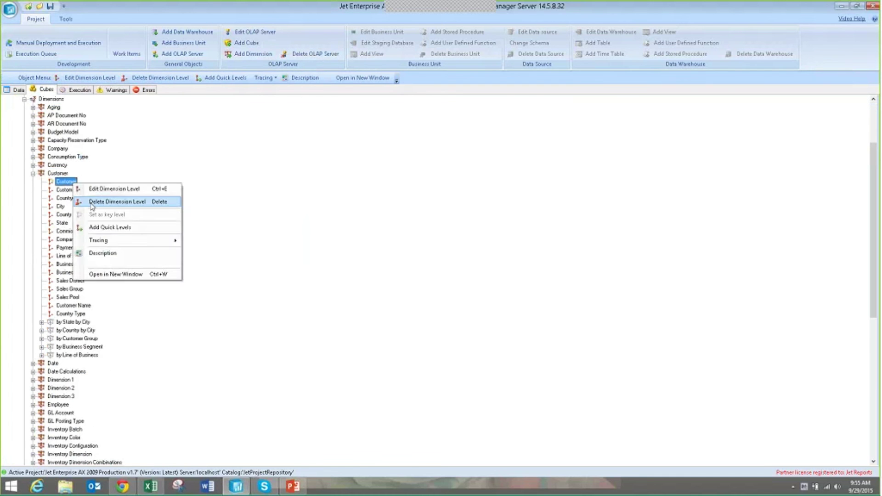
click(109, 227)
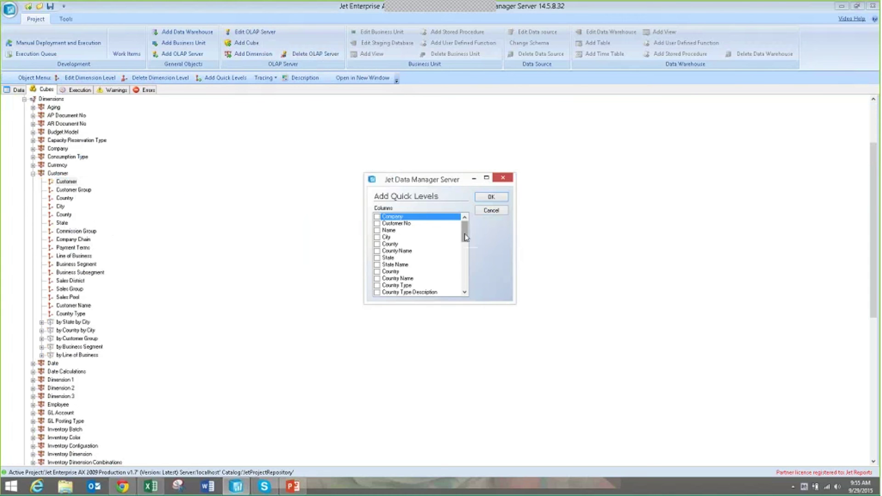
drag(465, 237, 476, 285)
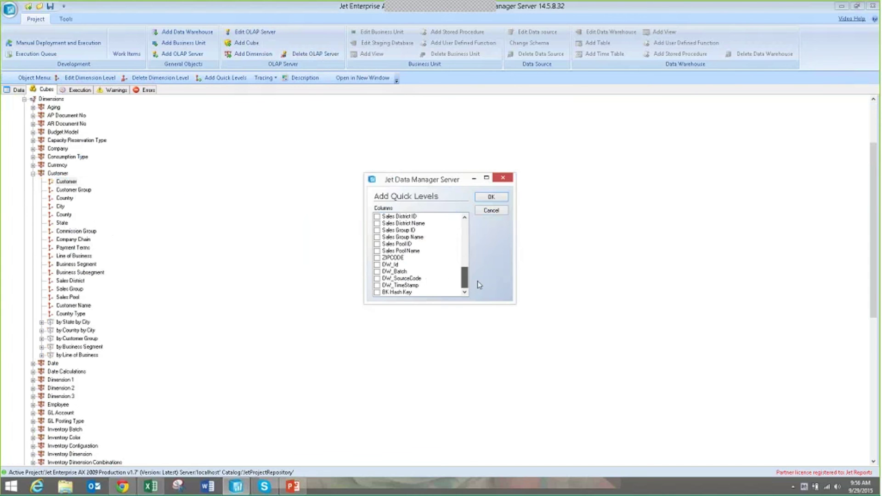
click(378, 258)
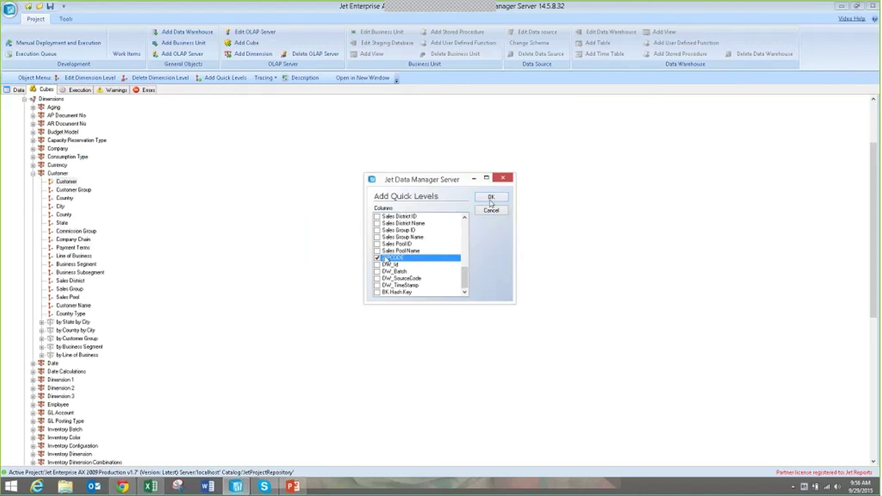
click(490, 200)
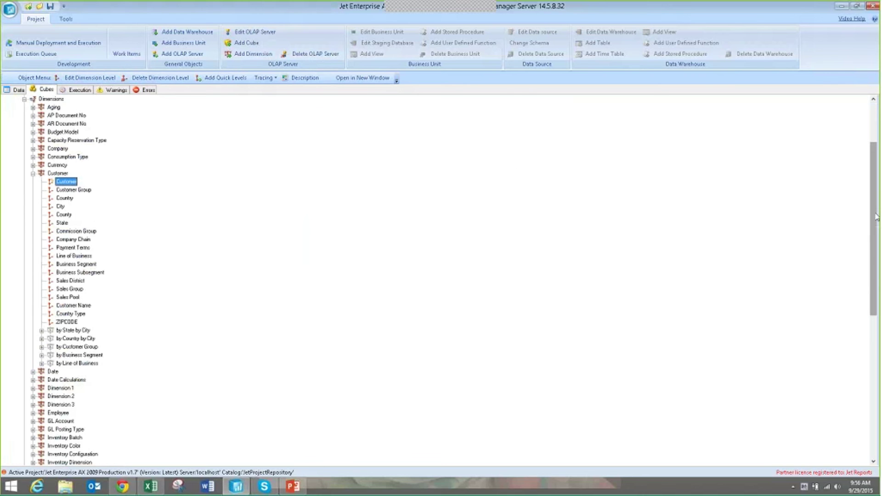
- Deploy and execute all OLAP servers, leaving the version note empty, and close the finished run
drag(877, 217, 848, 139)
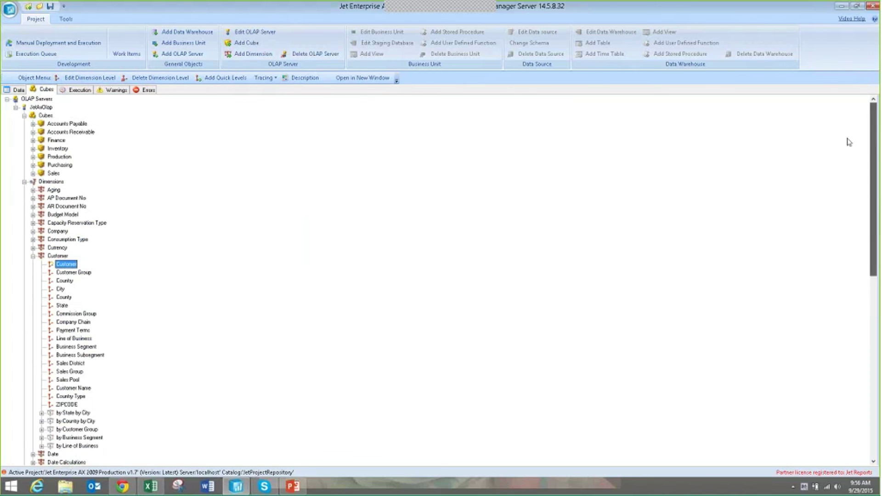
right_click(35, 102)
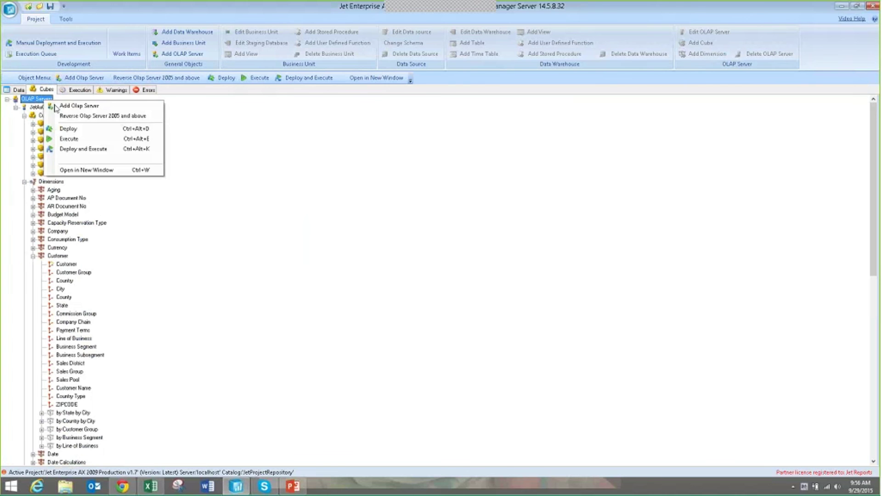
click(84, 148)
click(562, 300)
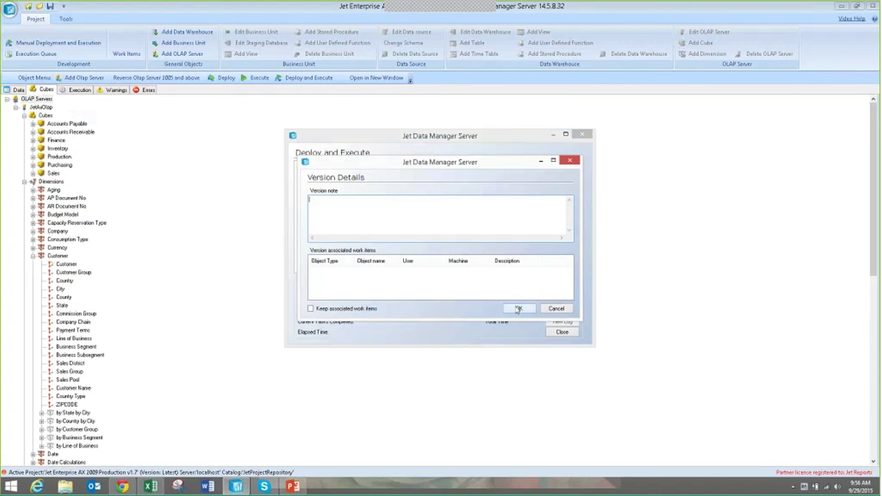
click(518, 308)
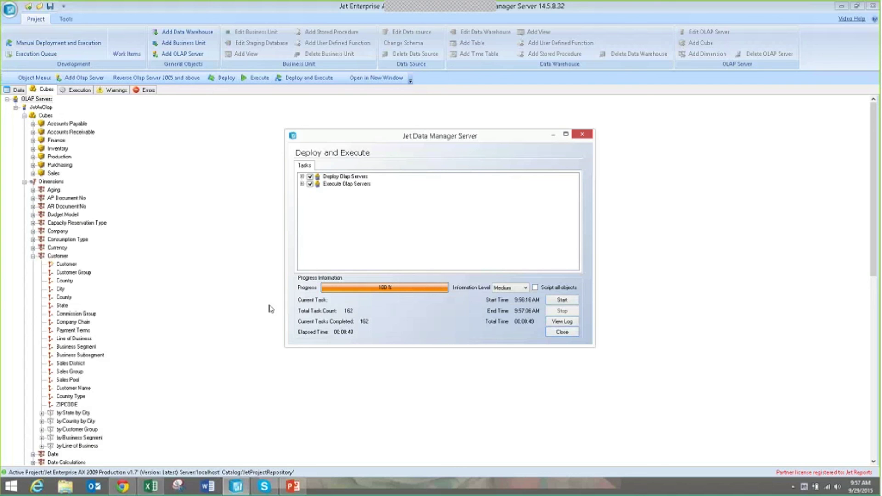
click(563, 333)
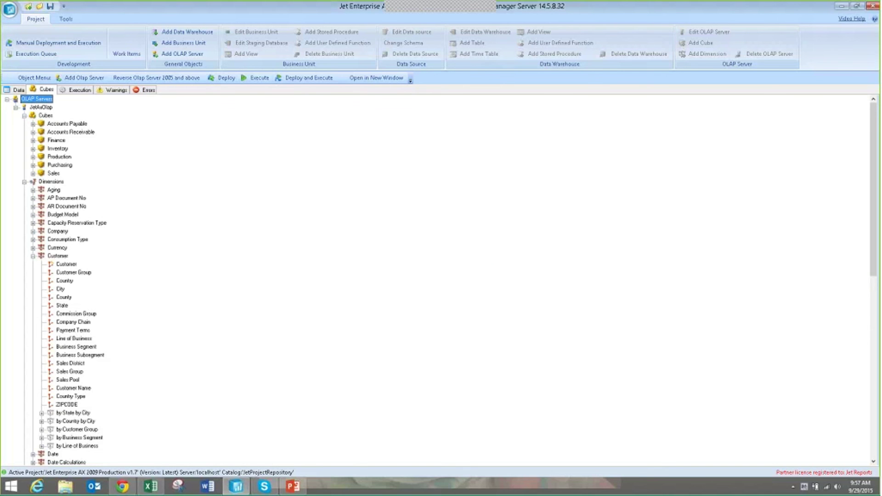
- Switch to the Excel workbook and refresh the pivot table on the JDM example sheet
click(151, 486)
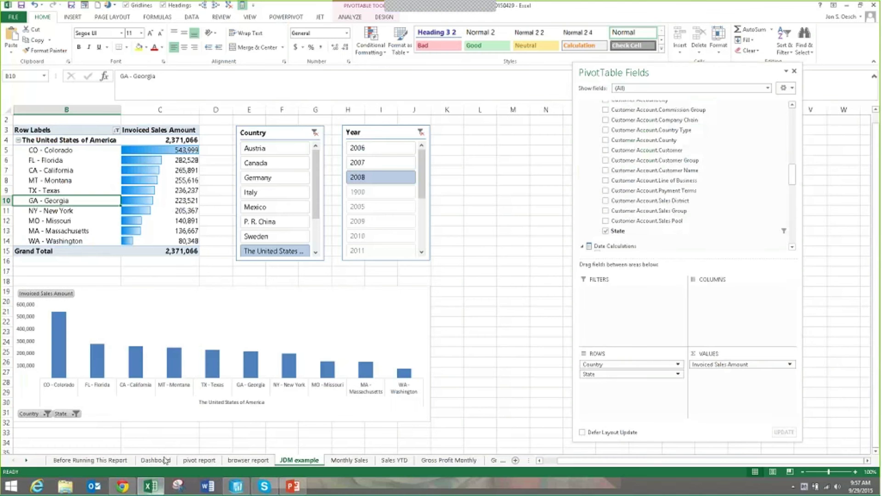
right_click(69, 201)
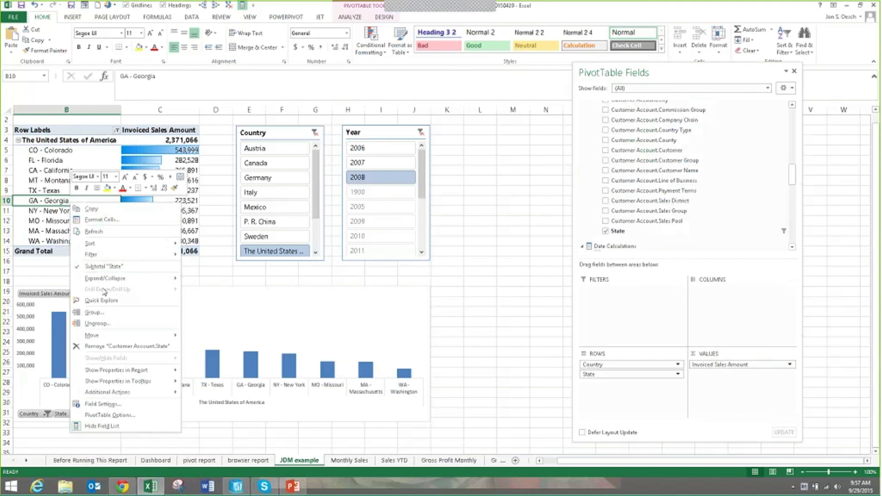
click(109, 232)
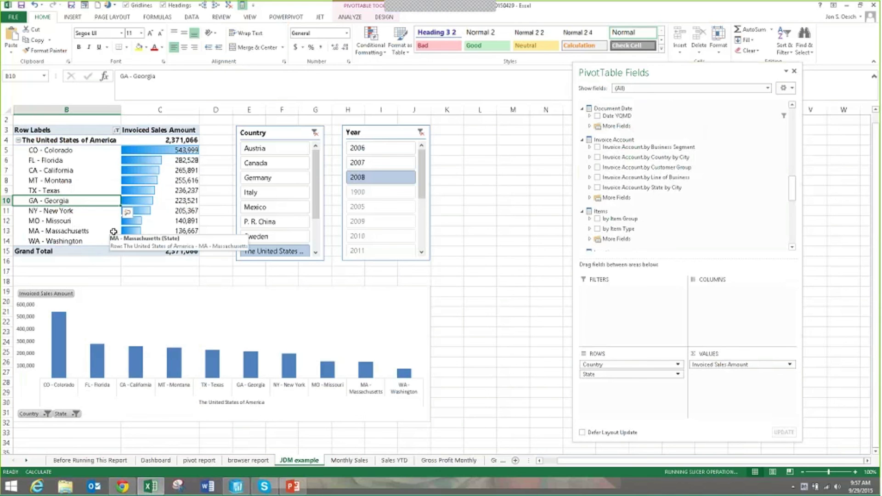
- Replace State with the Customer Account ZIPCODE field in the pivot table's rows, below Country
scroll(735, 195, up, 5)
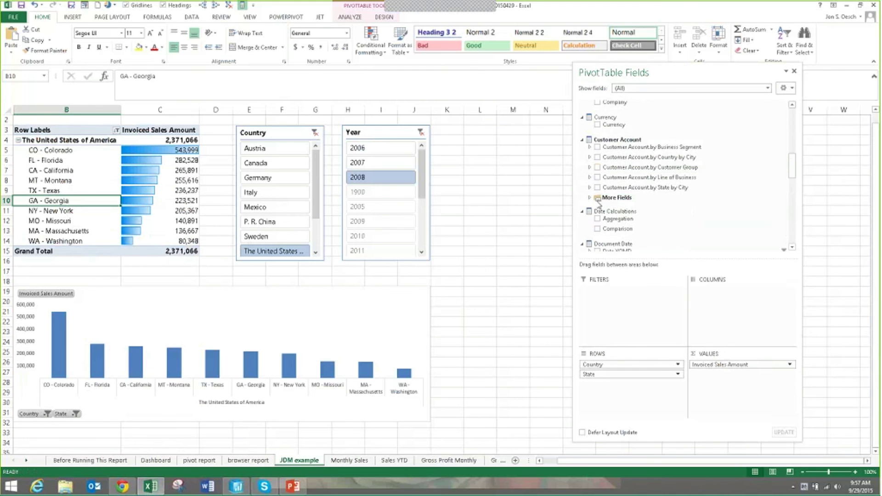
click(590, 198)
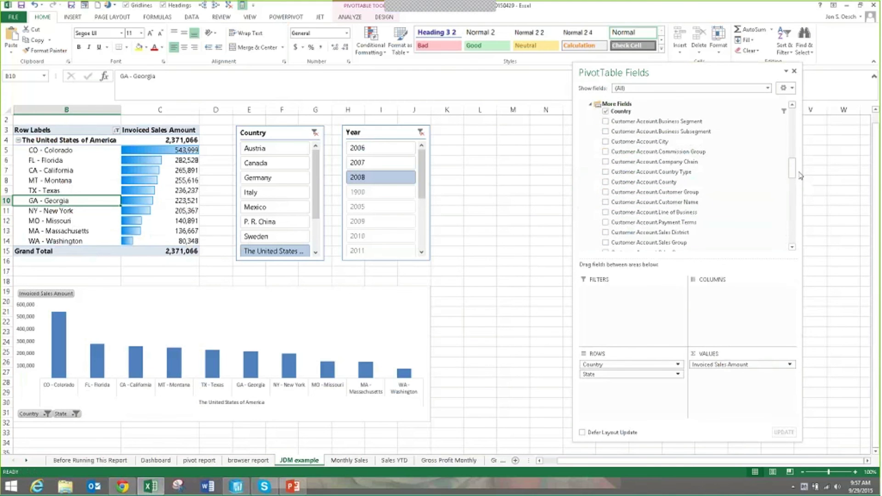
scroll(797, 177, down, 3)
scroll(797, 177, down, 3)
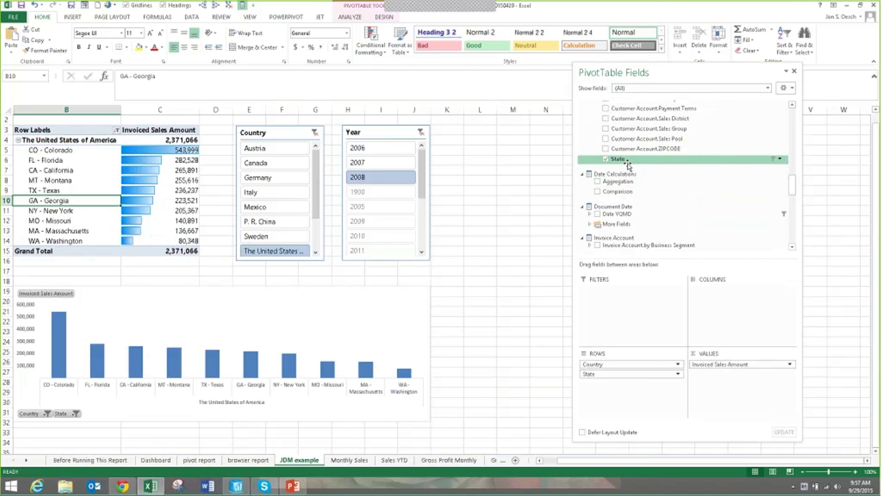
click(606, 159)
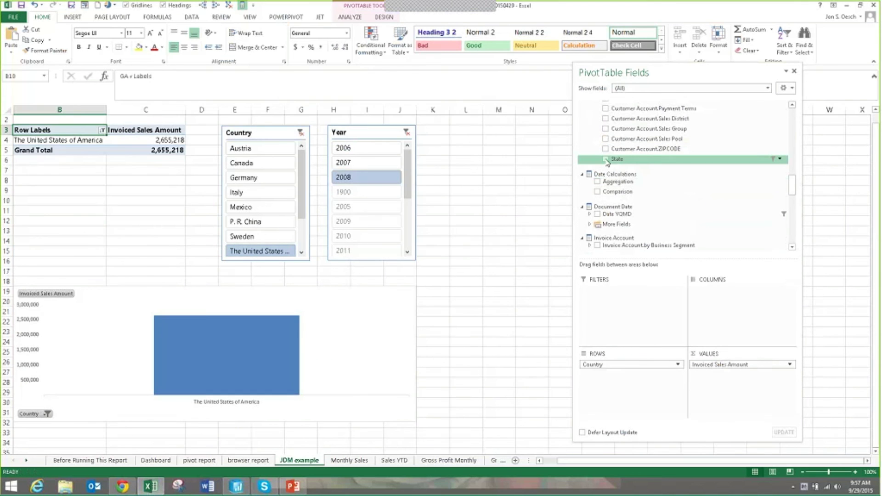
click(606, 149)
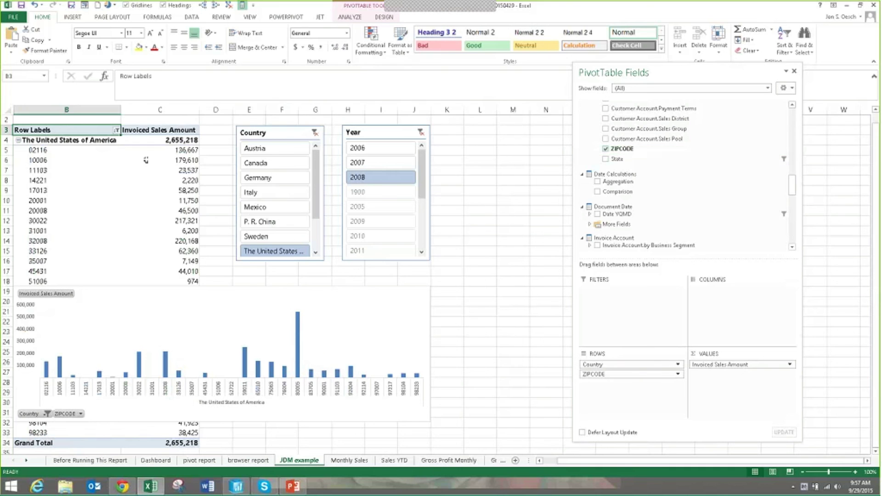
right_click(146, 160)
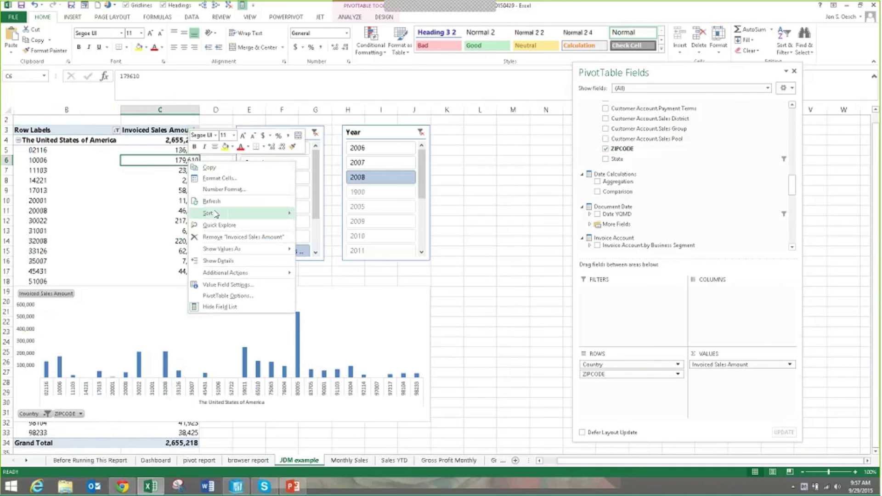
mouse_move(216, 215)
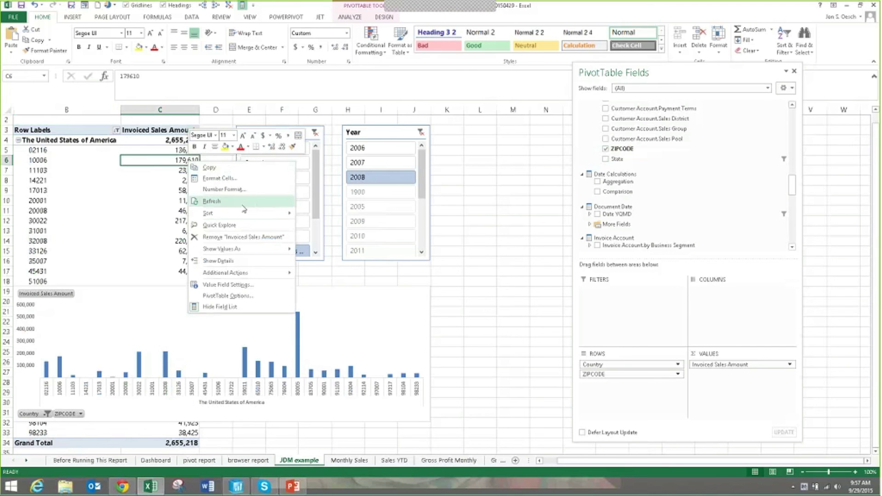
mouse_move(248, 213)
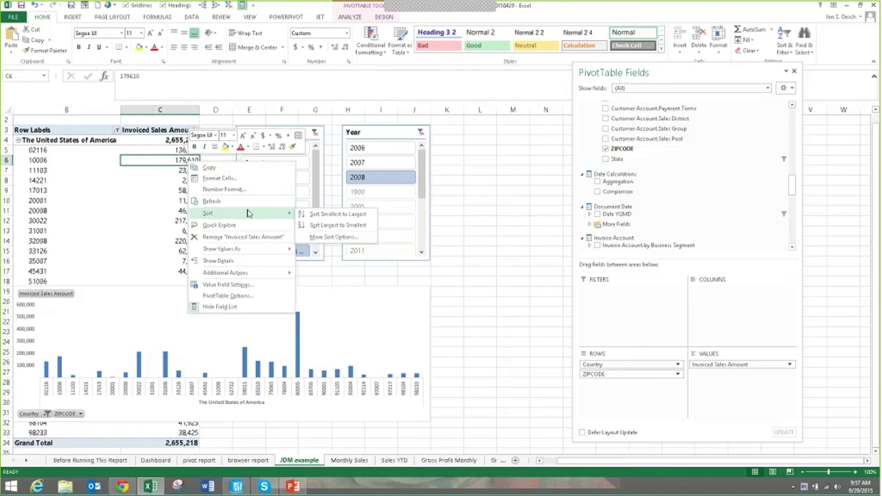
key(Escape)
key(Escape)
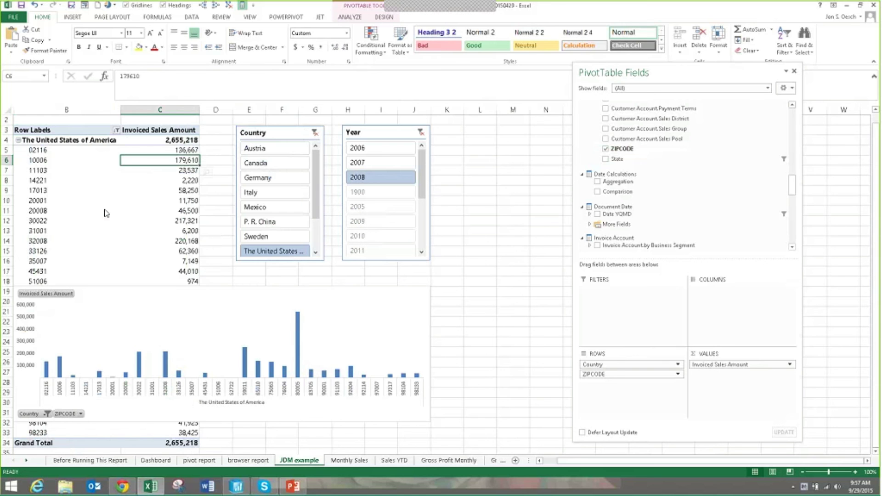
right_click(177, 191)
key(Escape)
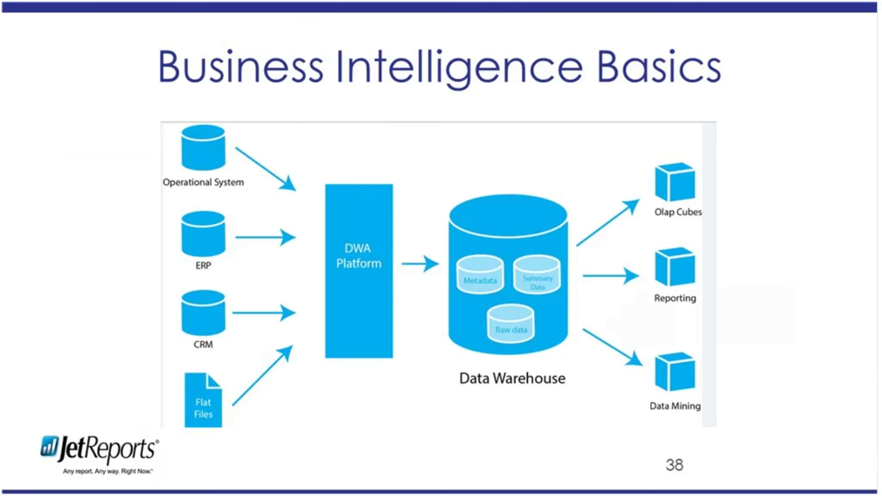
key(Right)
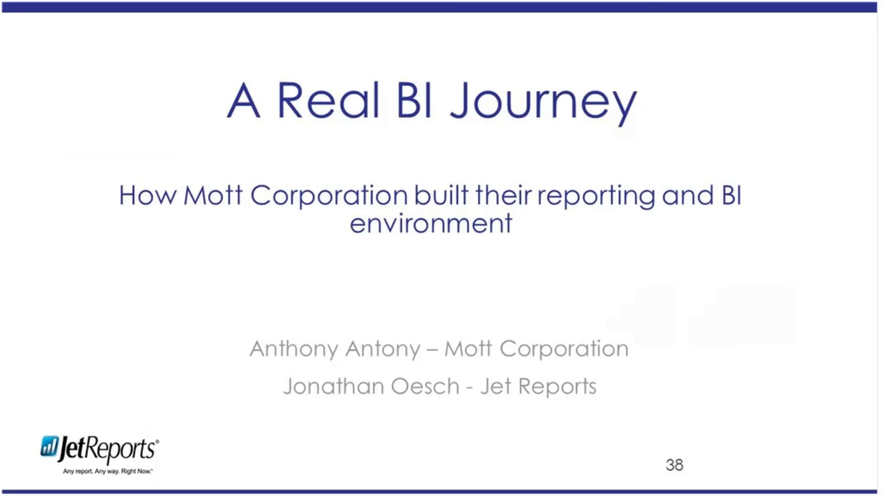